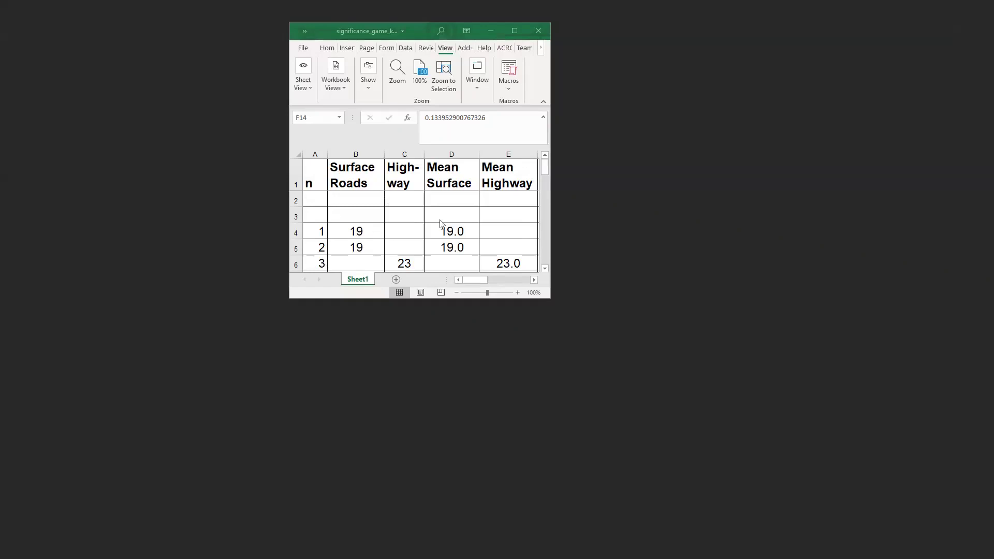
Scroll down row by row to trips 4–6, showing trip 5 at 22 with highway mean 19.7.
click(545, 269)
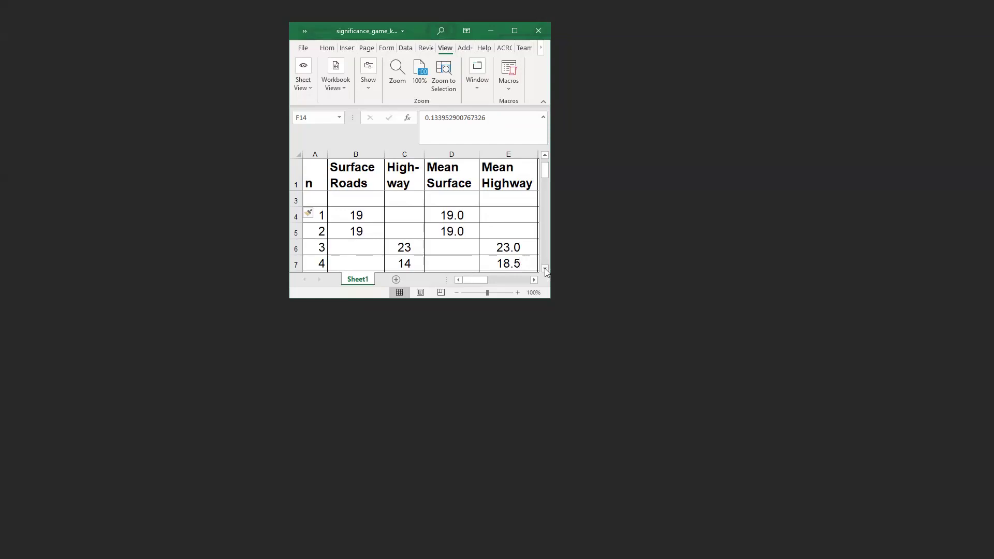
click(545, 269)
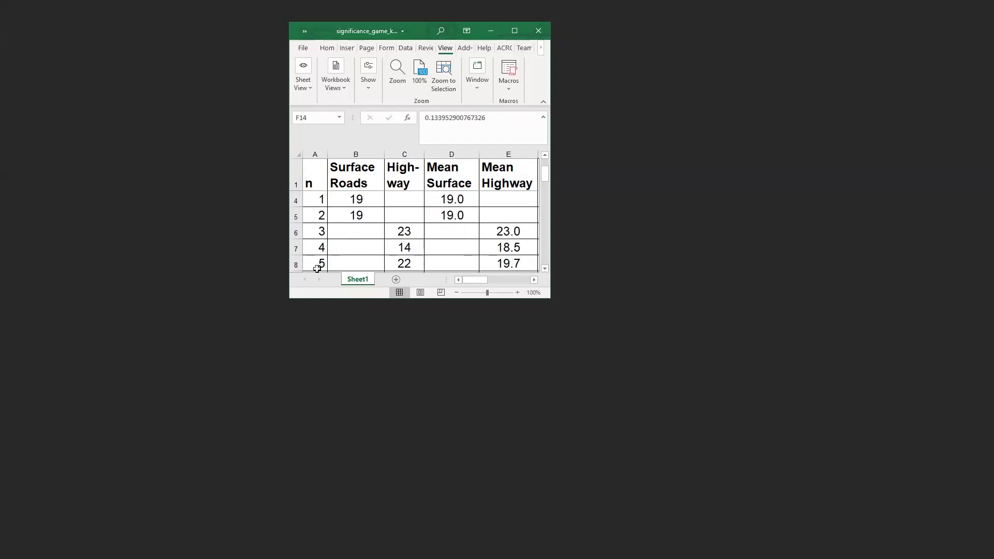
click(544, 270)
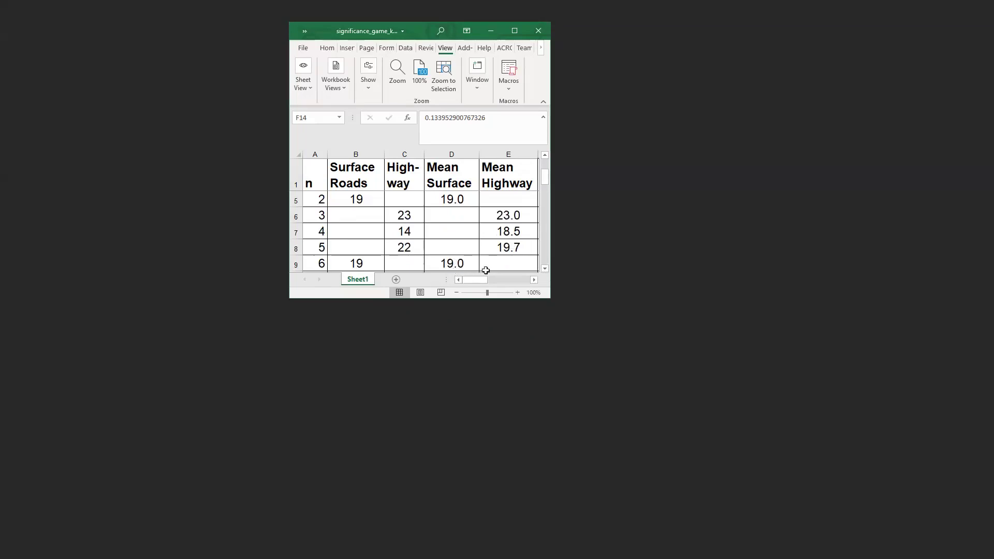
Scroll down through trips 7–11, where trips 10 and 11 both hit 24 (highway means 20.6, 21.2).
click(546, 269)
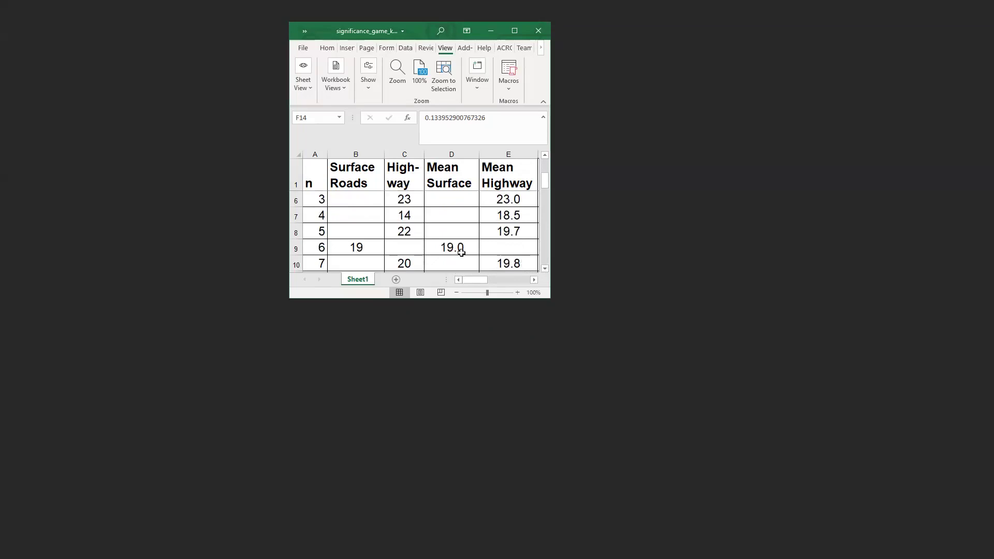
click(545, 269)
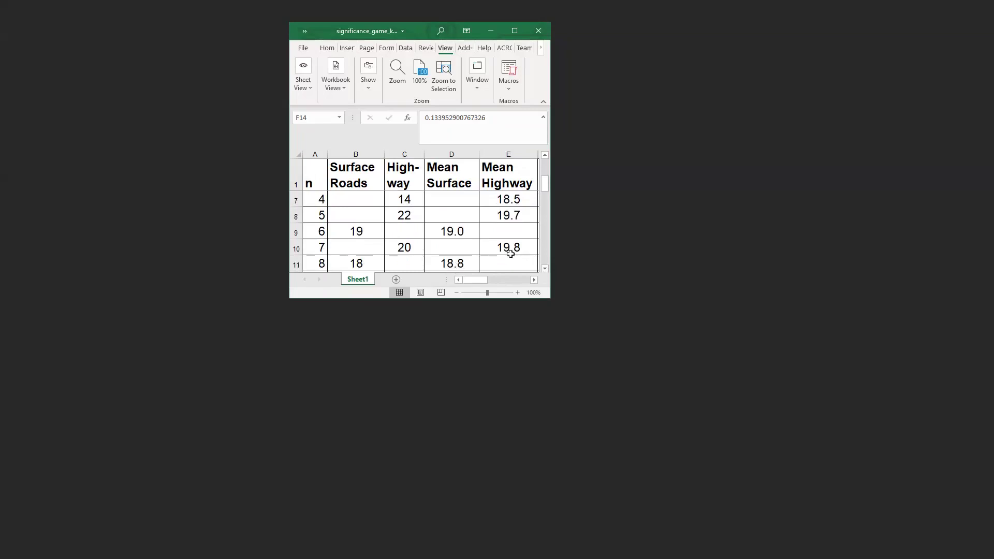
click(545, 270)
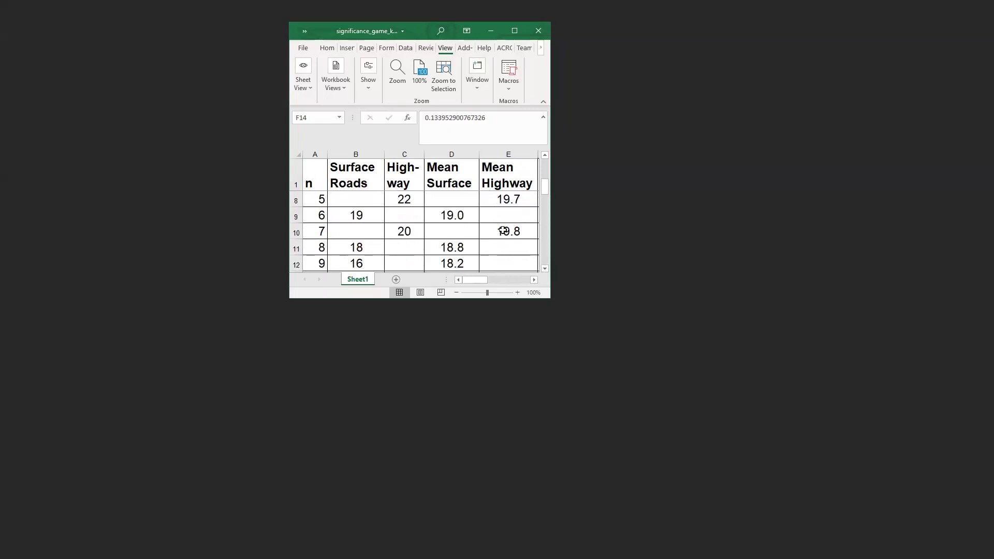
click(545, 268)
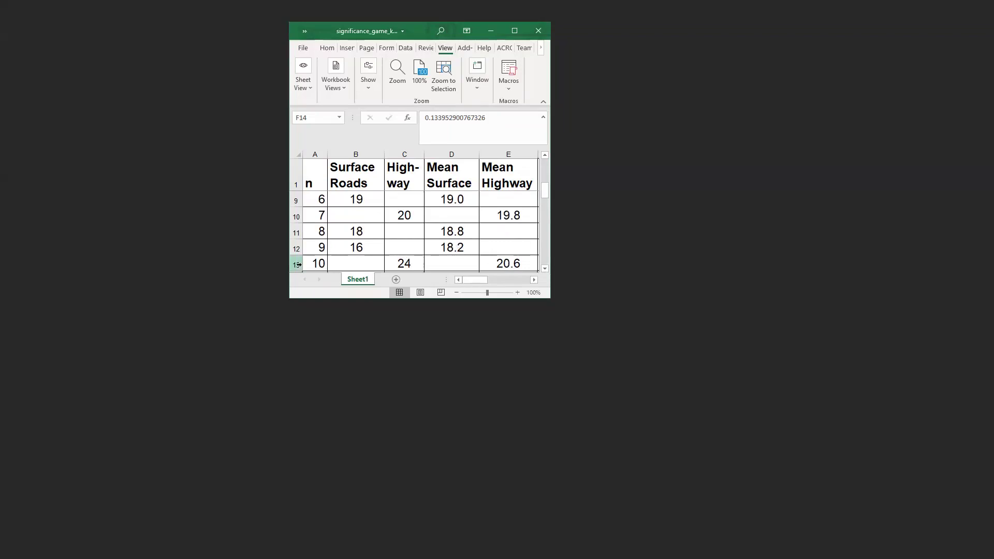
click(545, 270)
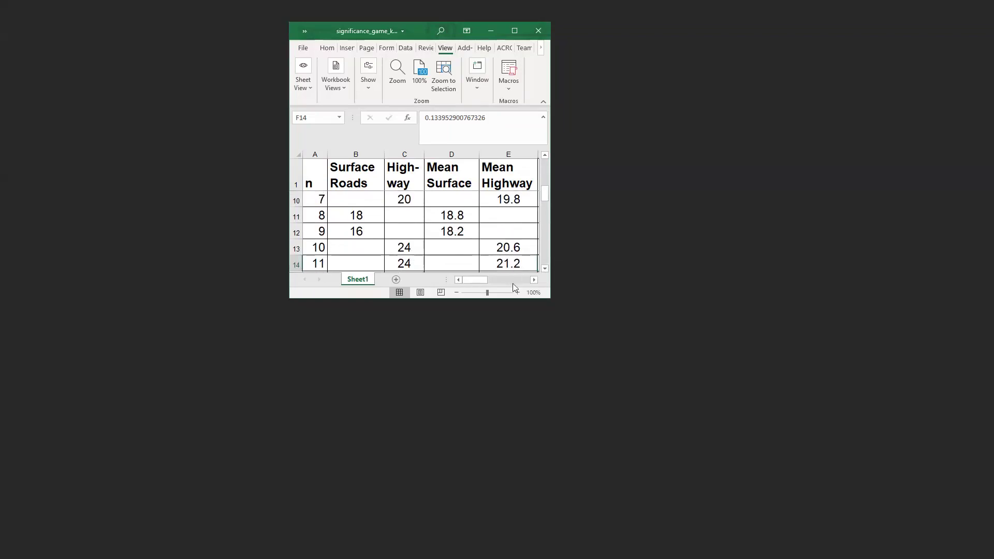
Scroll down through trips 12–17, ending with trip 17 at 17 and surface mean 16.9.
click(544, 270)
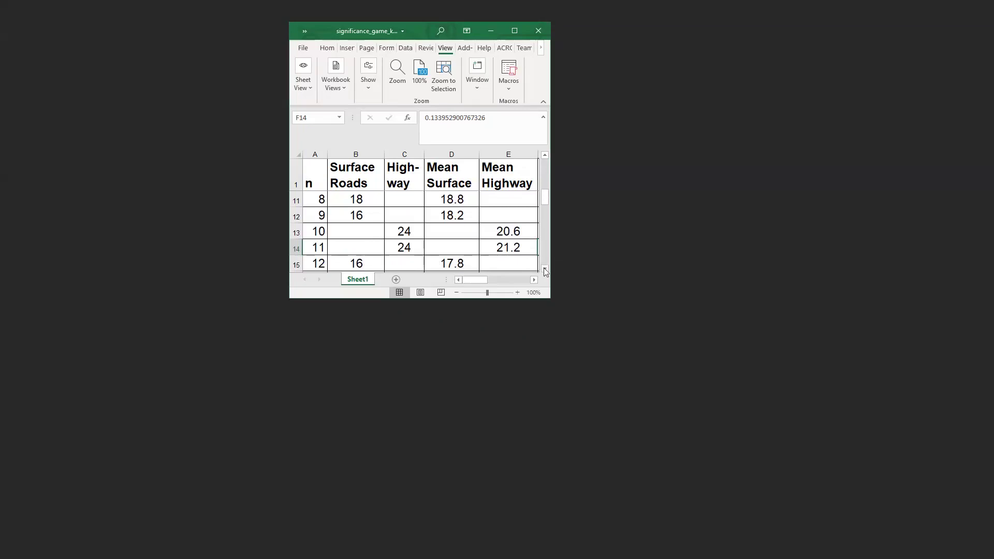
click(545, 269)
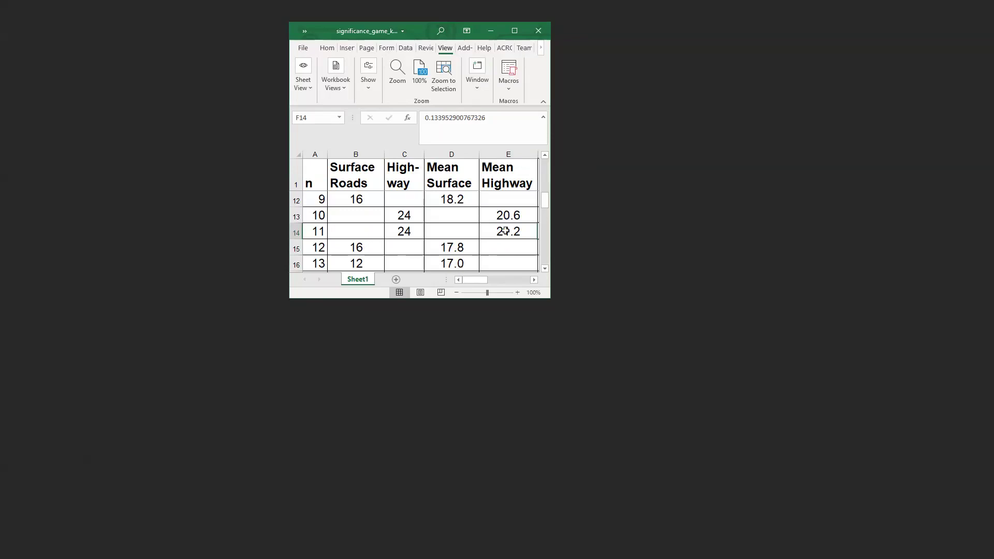
click(545, 270)
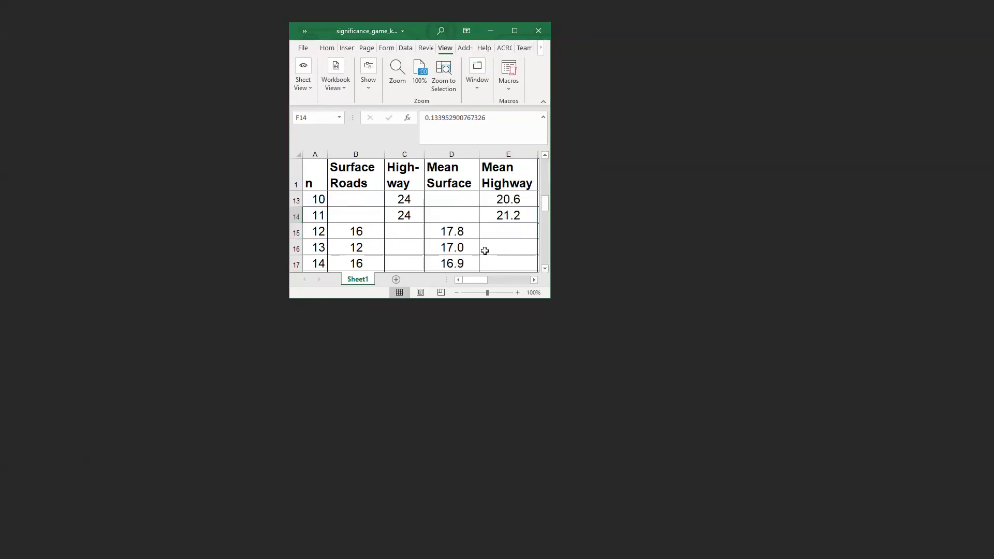
click(546, 269)
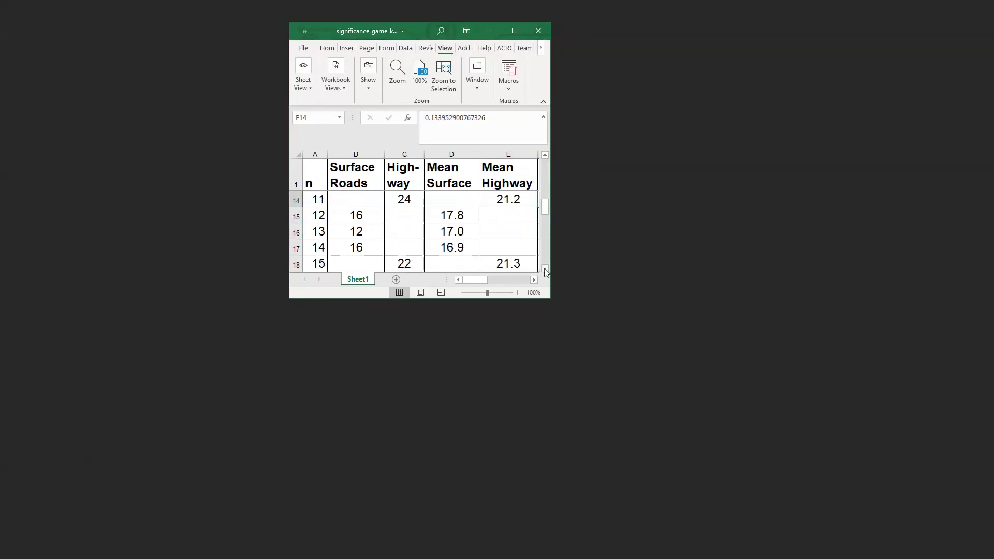
click(545, 269)
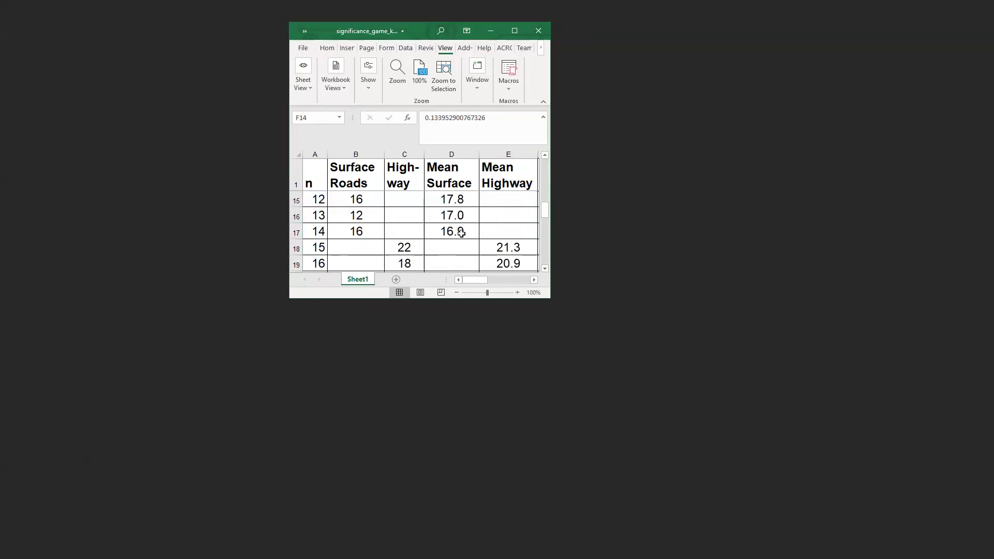
click(544, 269)
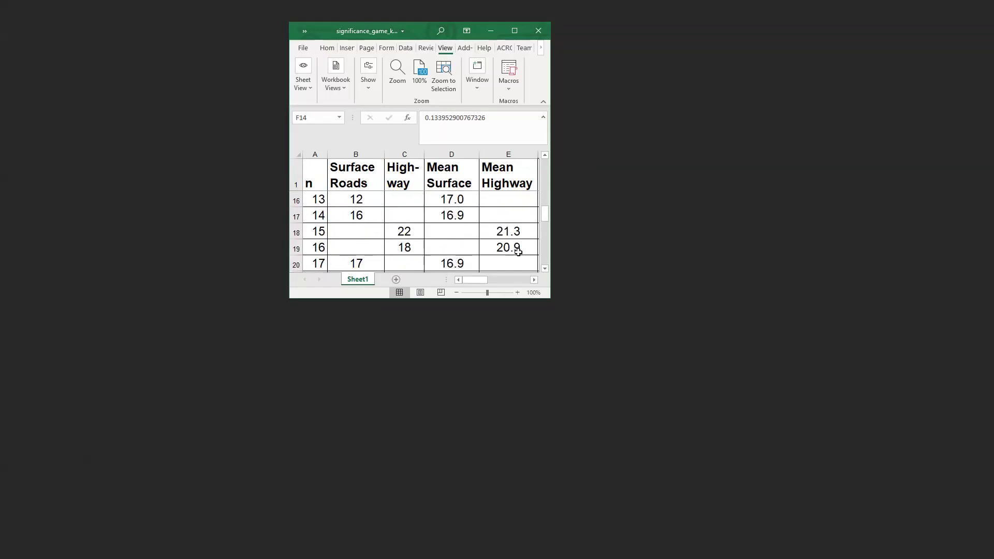
click(546, 269)
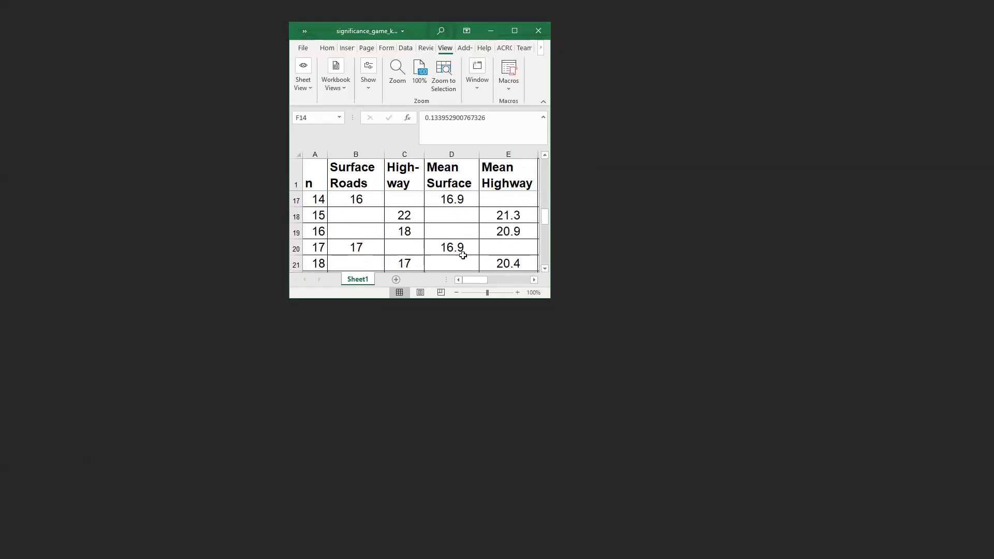
click(546, 270)
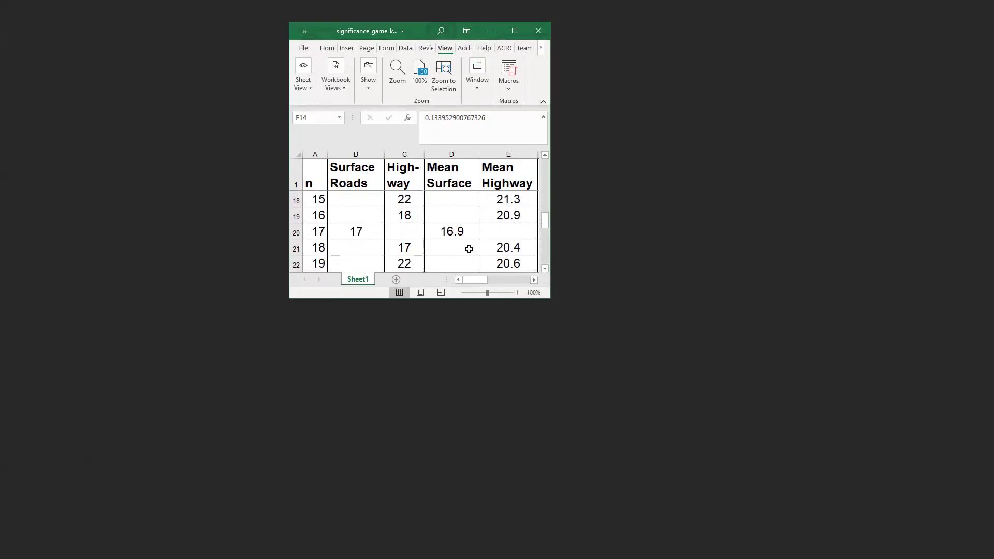
click(545, 269)
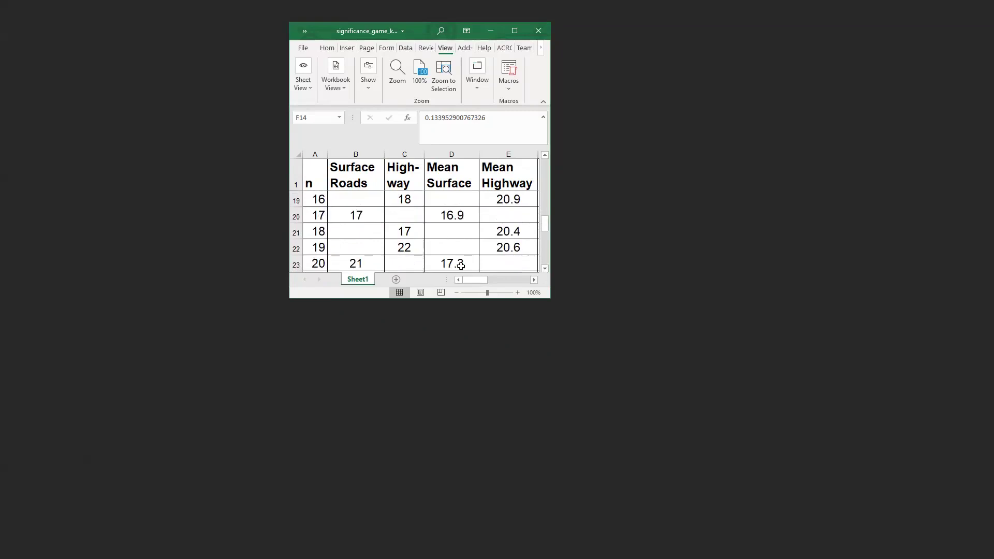
click(546, 270)
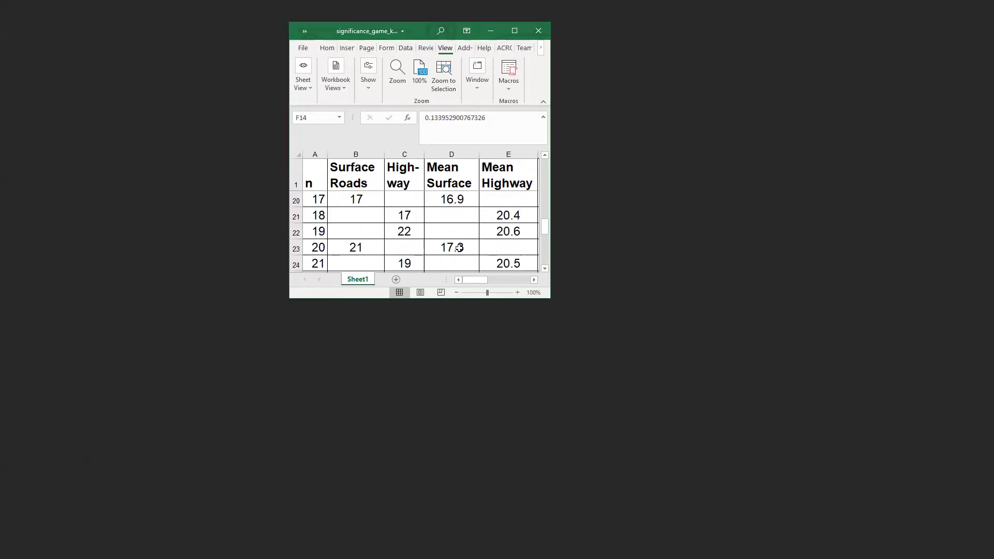
click(546, 269)
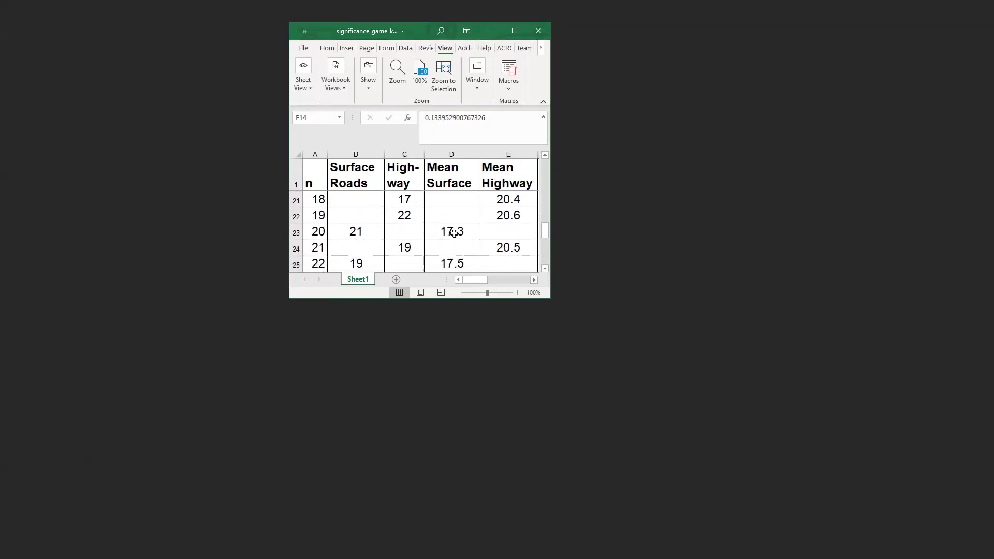
click(545, 269)
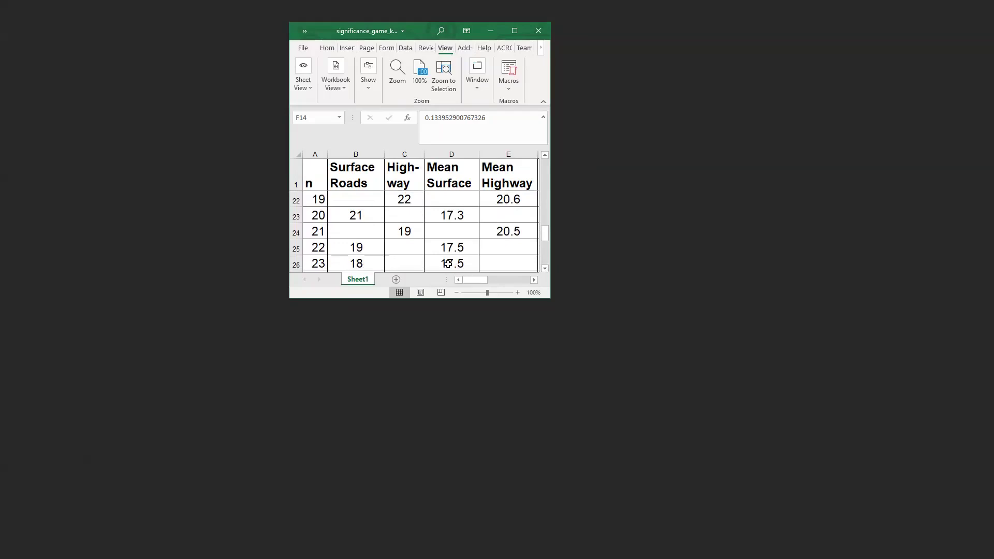
click(545, 269)
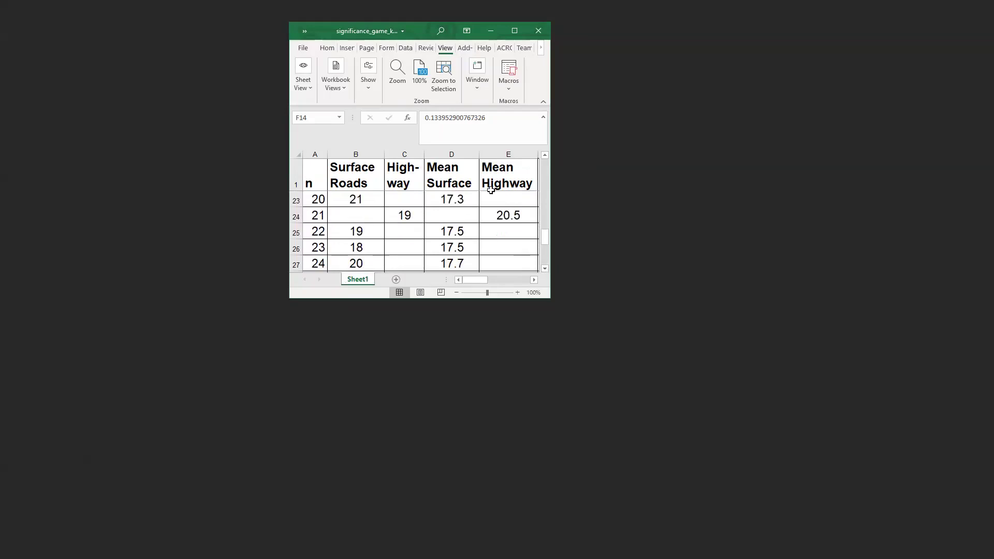
click(545, 269)
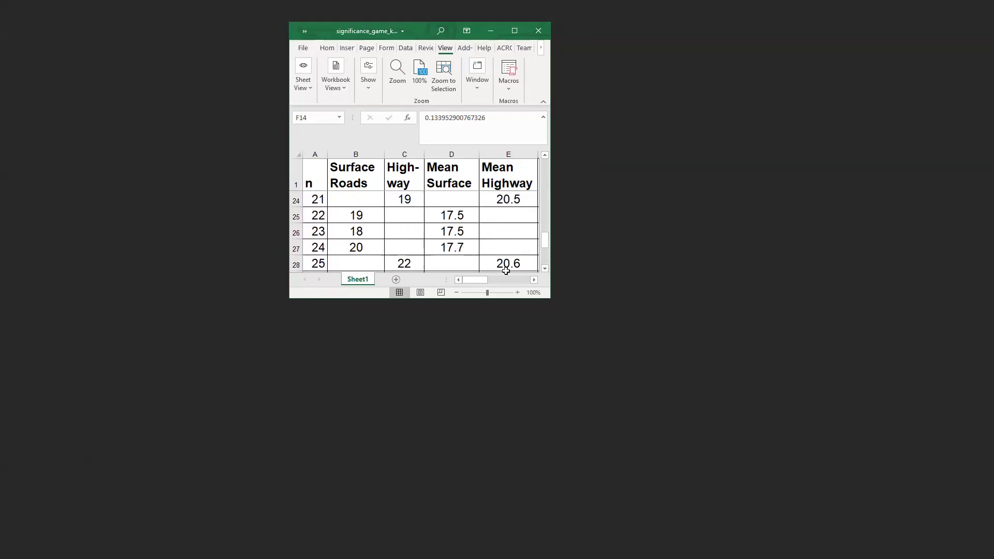
click(545, 269)
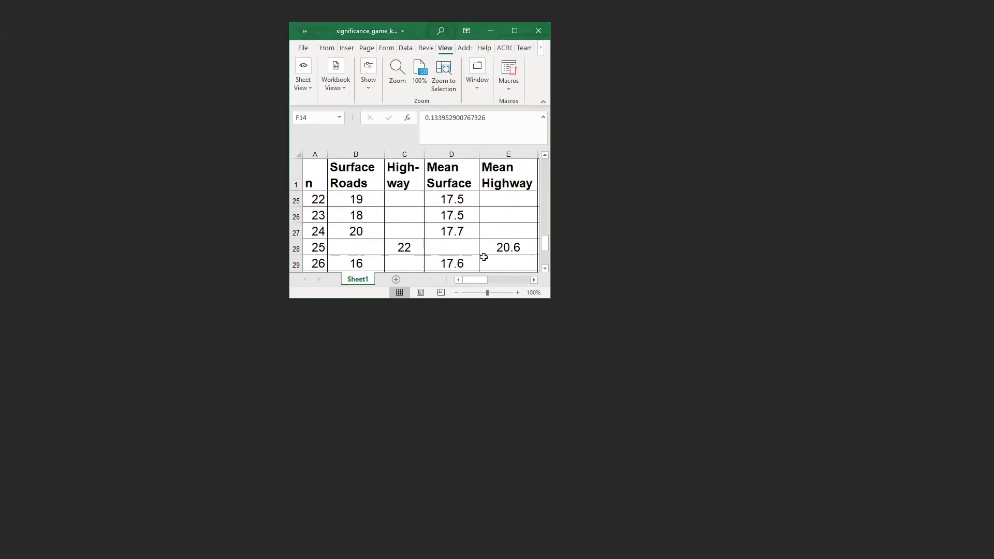
click(545, 269)
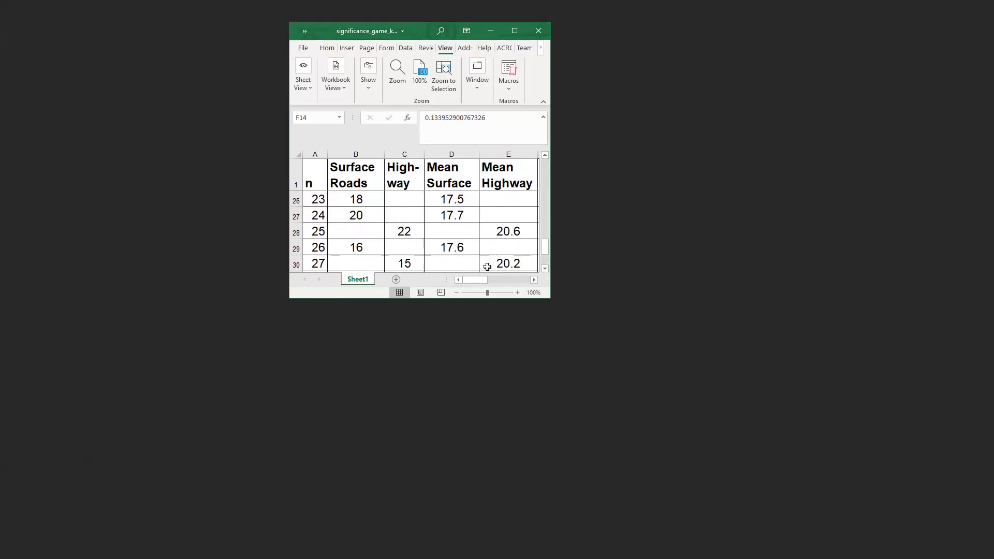
click(440, 249)
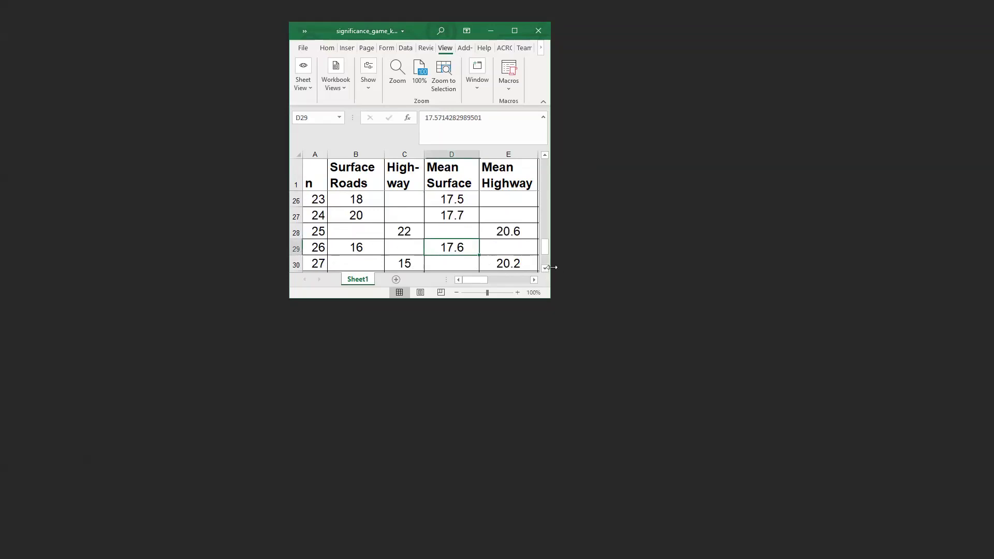
click(545, 269)
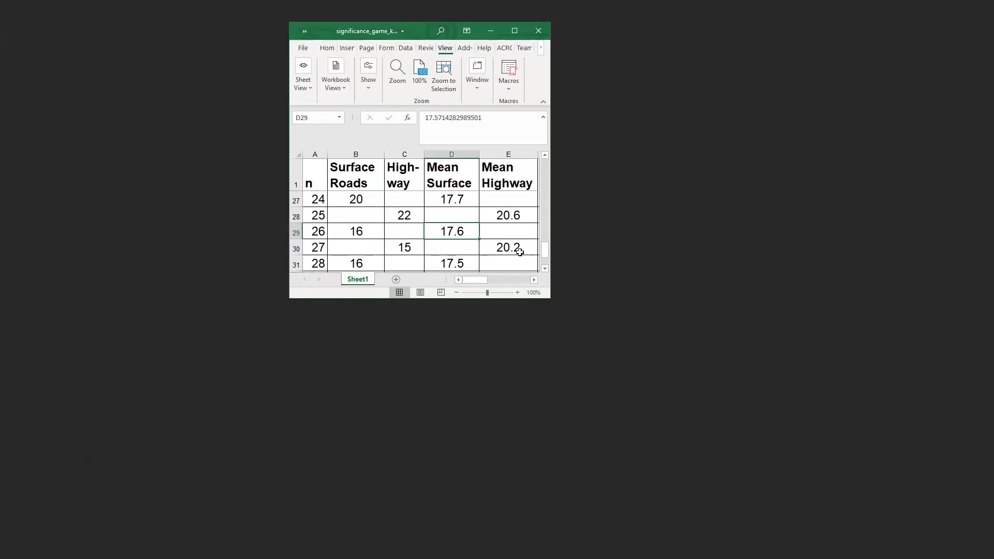
click(544, 269)
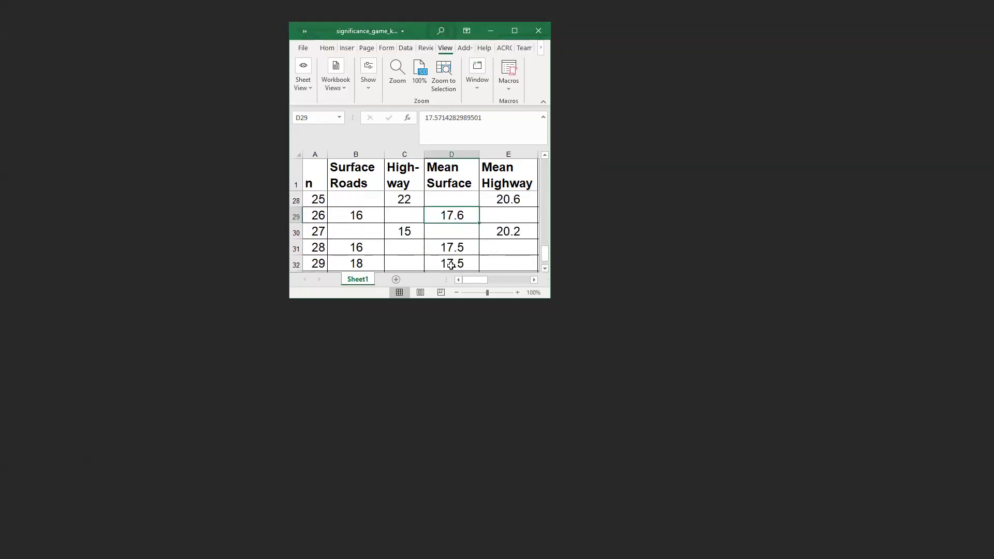
click(545, 269)
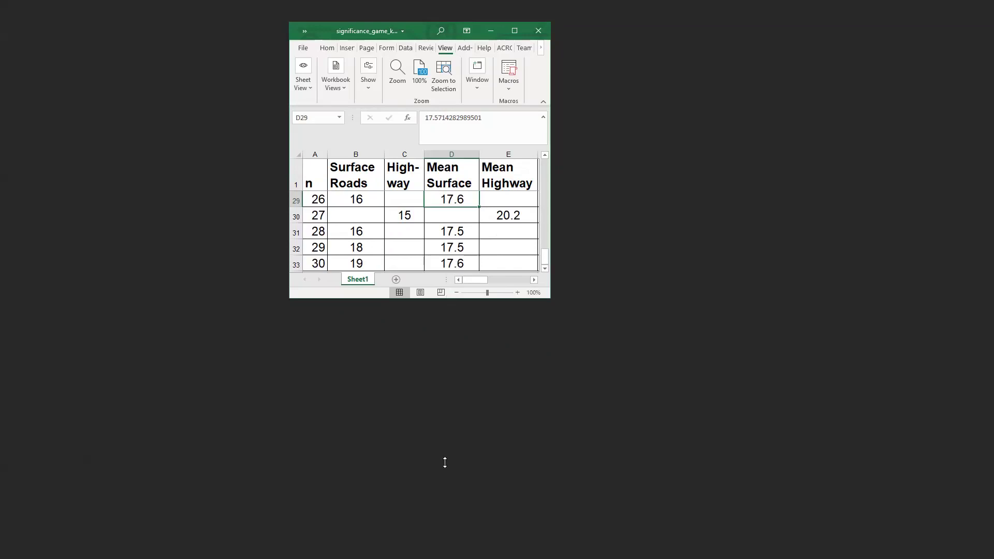
Make the Excel window taller and scroll so about fifteen trip rows show from row 7.
drag(444, 464, 444, 463)
scroll(420, 366, up, 3)
scroll(421, 366, up, 5)
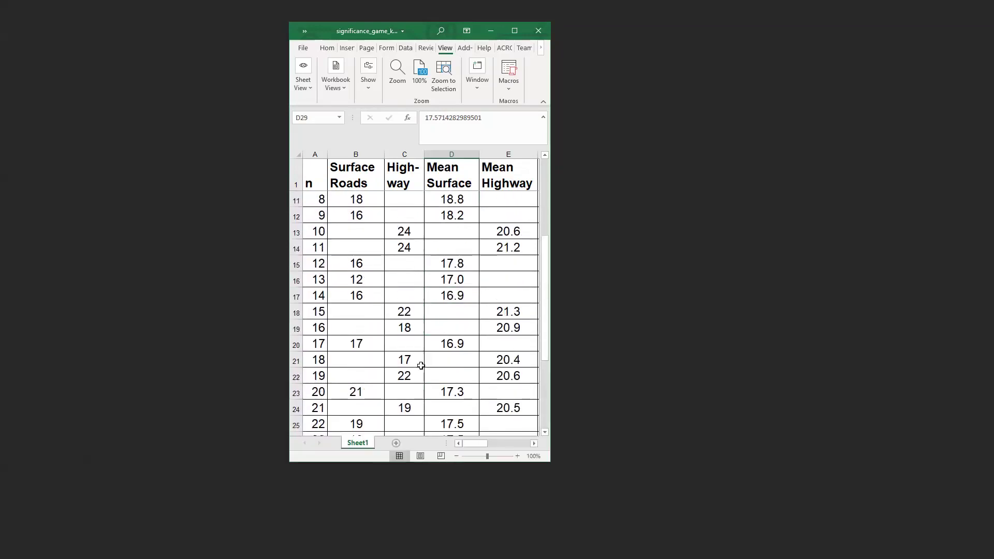
scroll(421, 366, down, 1)
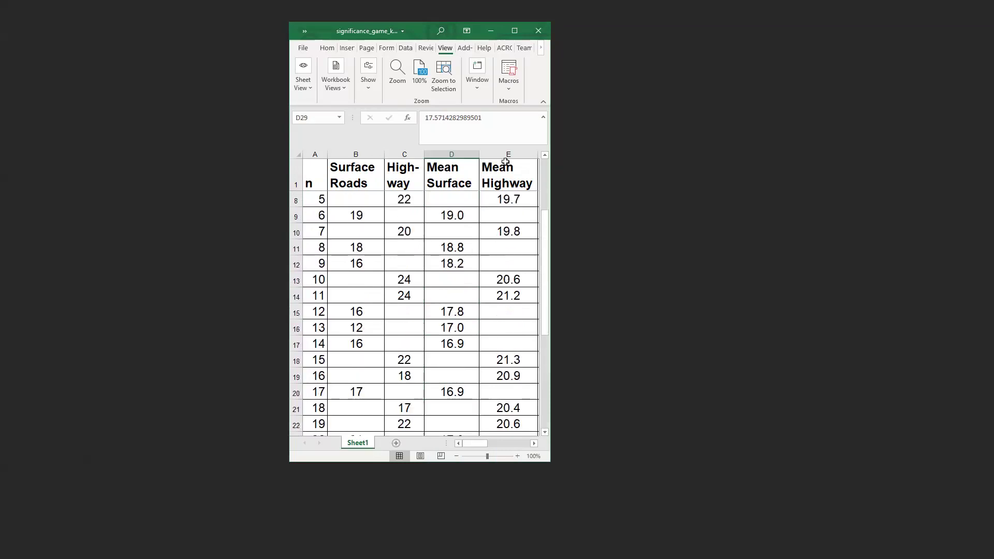
click(545, 155)
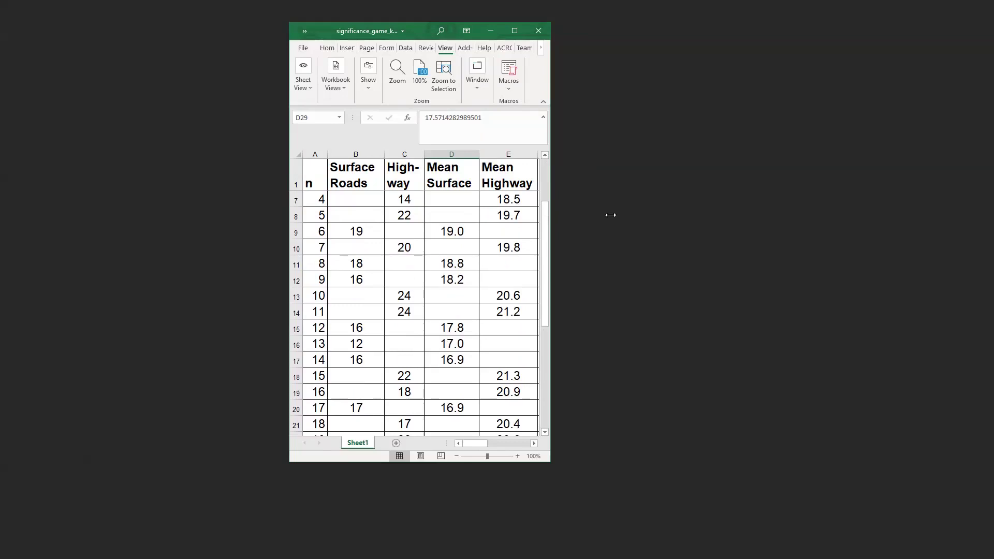
Widen the Excel window to the right until column F with each trip's p value appears.
drag(551, 213, 609, 214)
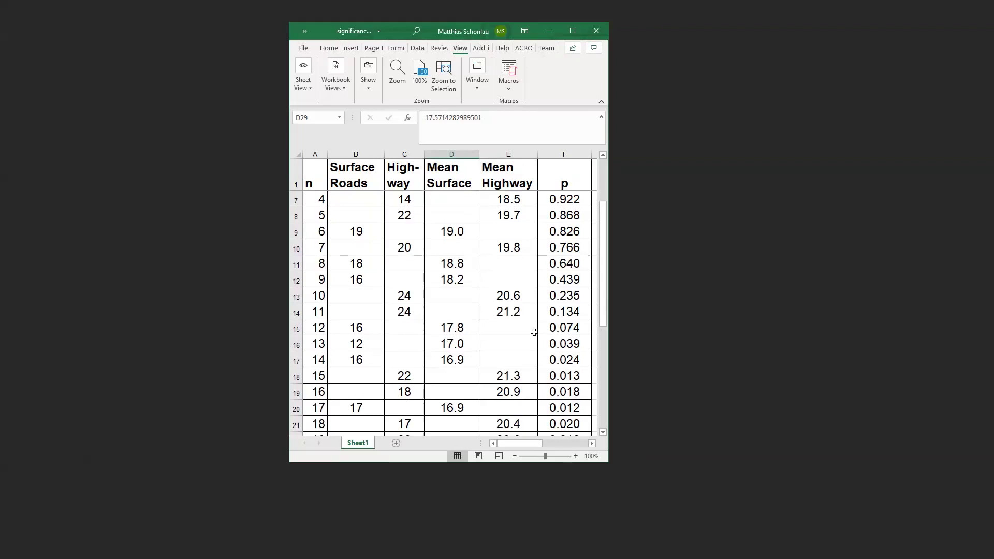
scroll(534, 332, down, 1)
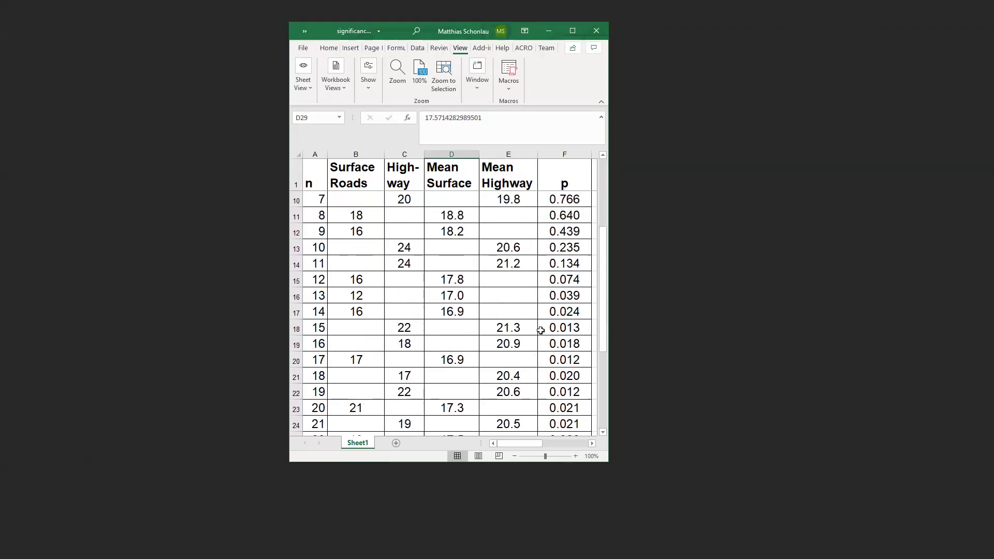
scroll(541, 330, down, 1)
scroll(541, 330, down, 2)
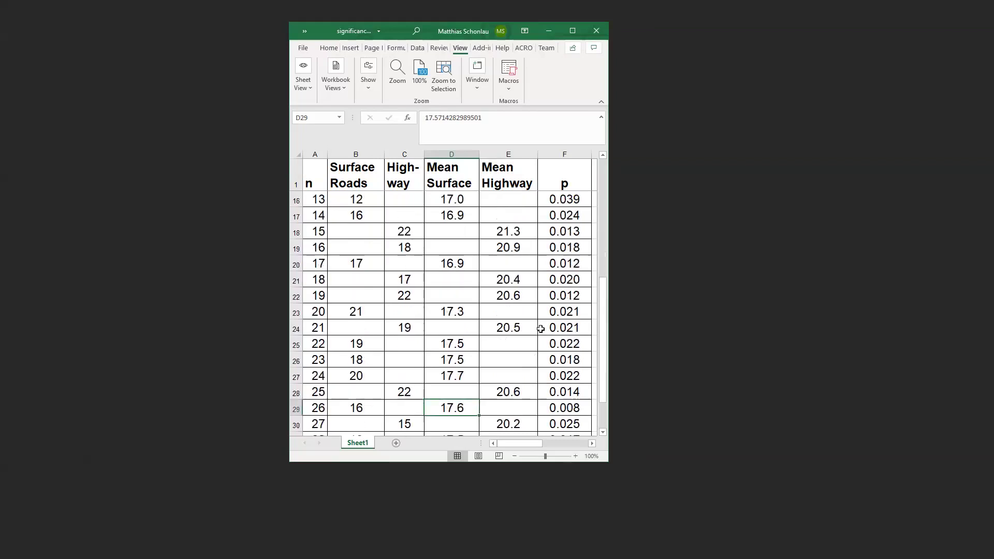
scroll(541, 329, down, 1)
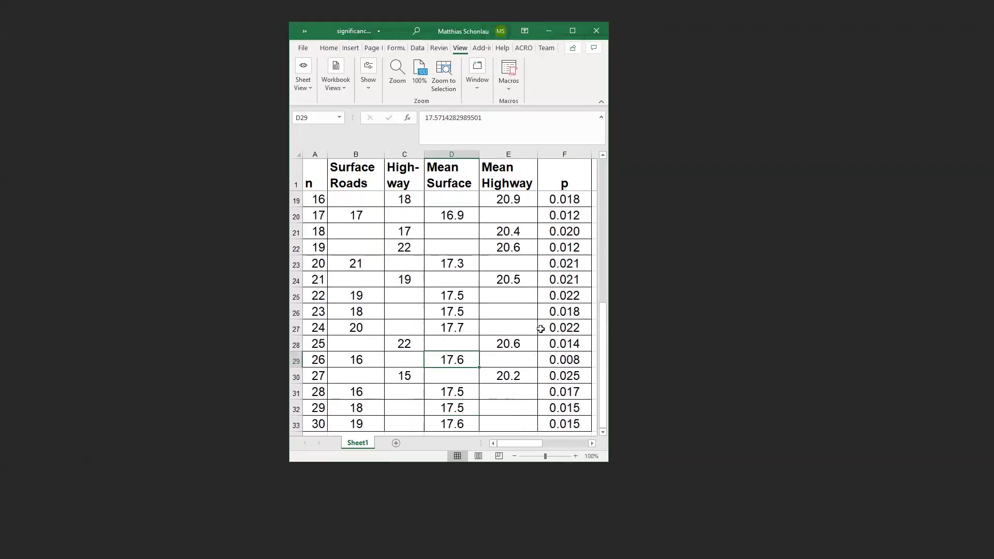
scroll(541, 330, down, 3)
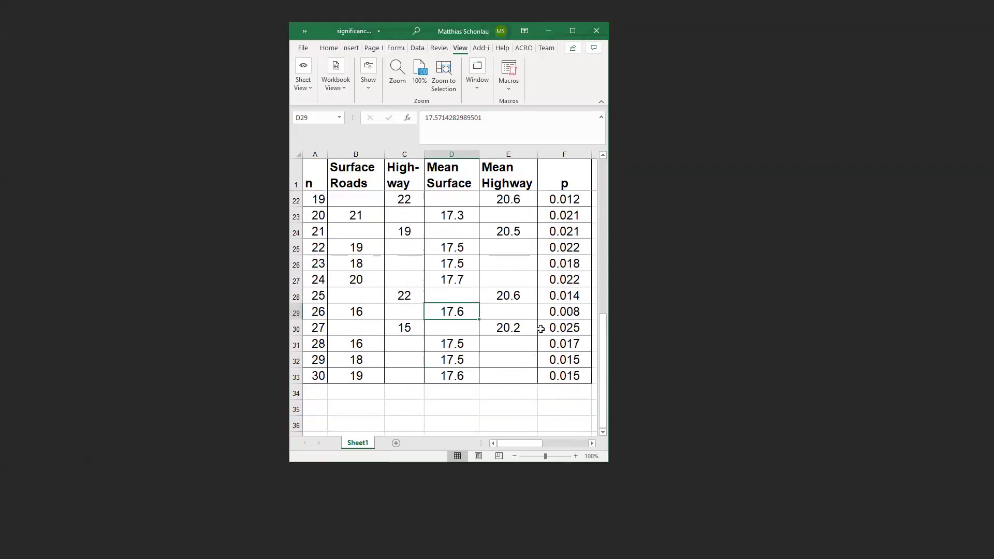
scroll(564, 304, up, 3)
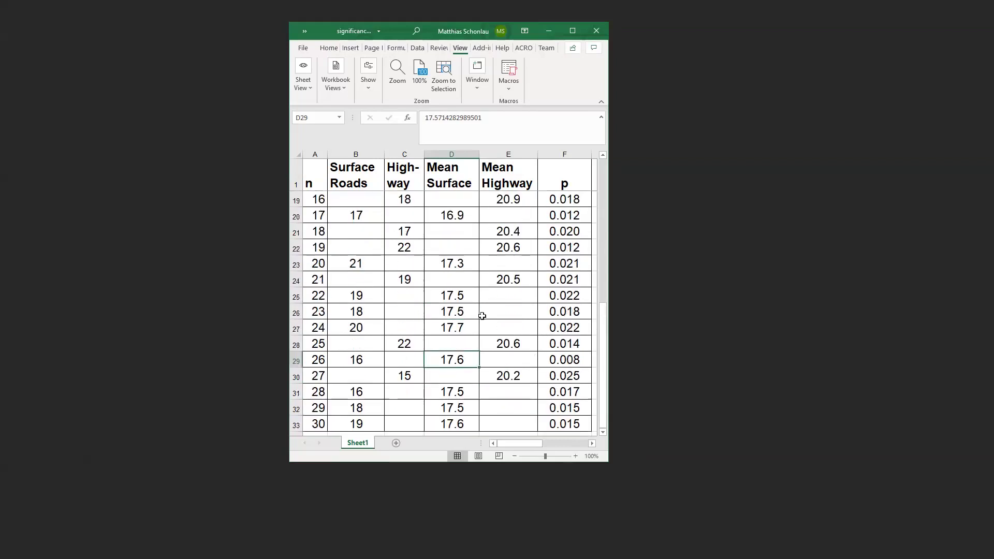